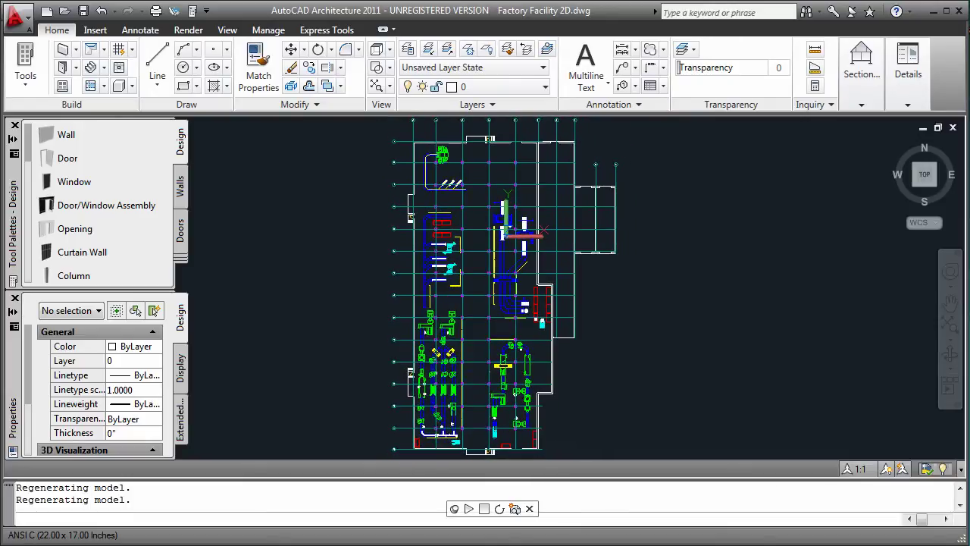
With the grid on, draw a wall from grid line K east, then down, then right
{"action": "middle_click", "coordinate": [544, 230]}
{"action": "key", "text": "F7"}
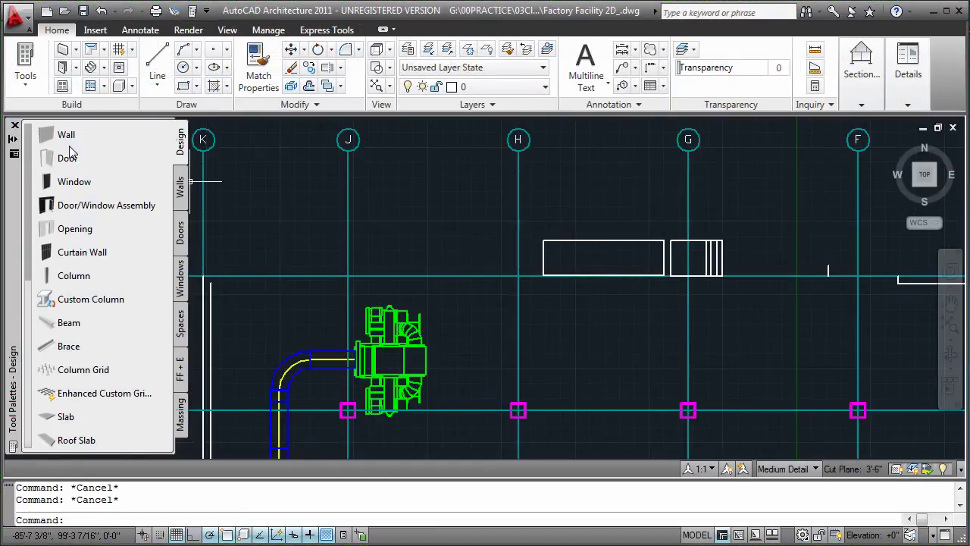
{"action": "left_click", "coordinate": [59, 136]}
{"action": "left_click", "coordinate": [205, 277]}
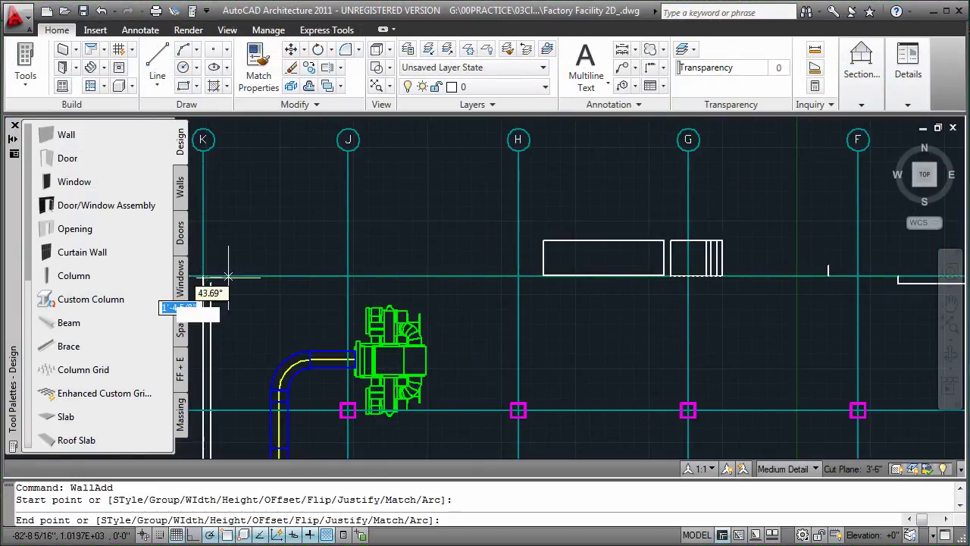
{"action": "left_click", "coordinate": [828, 279]}
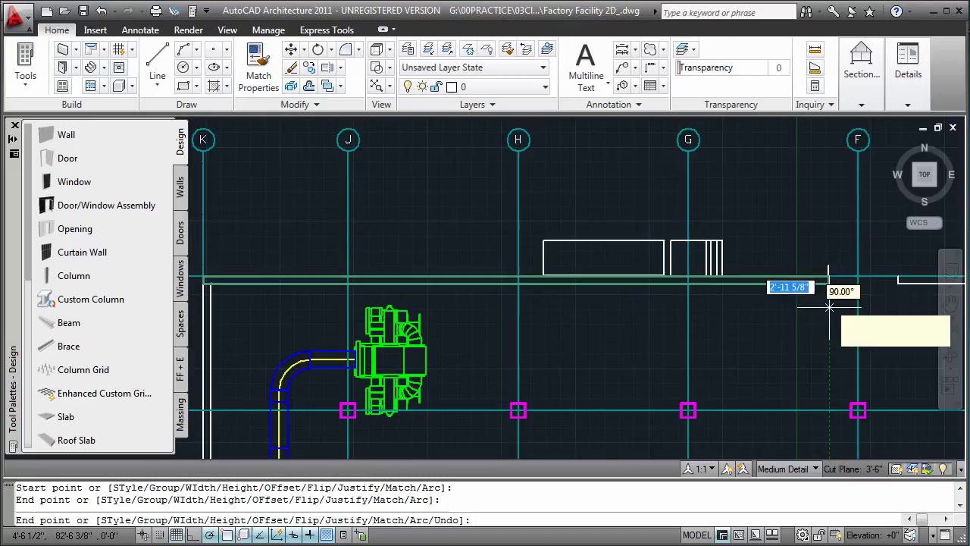
{"action": "left_click", "coordinate": [829, 364]}
{"action": "left_click", "coordinate": [916, 362]}
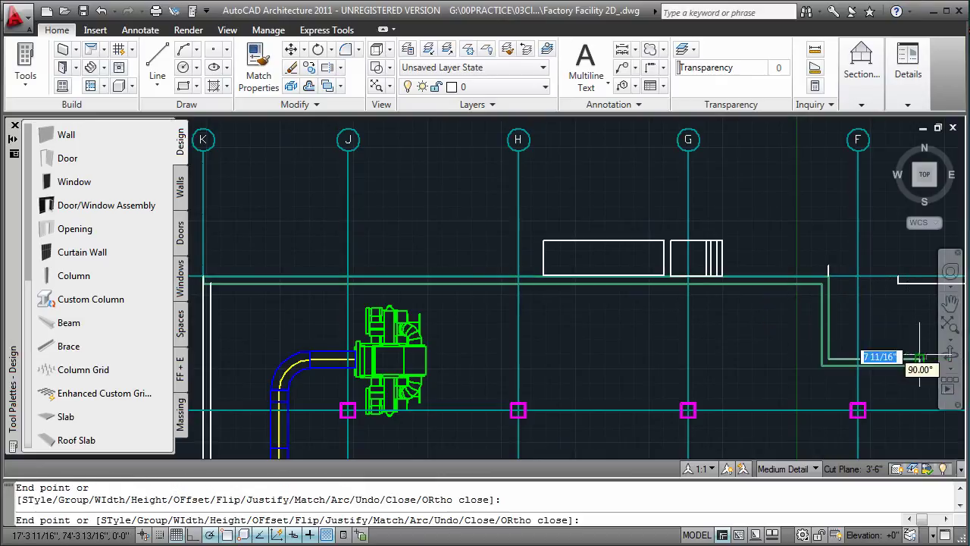
{"action": "scroll", "coordinate": [906, 334], "scroll_direction": "up", "scroll_amount": 3}
Place doors in the top wall near grid J, further along it, and in the right wall; select the extra one
{"action": "key", "text": "Return"}
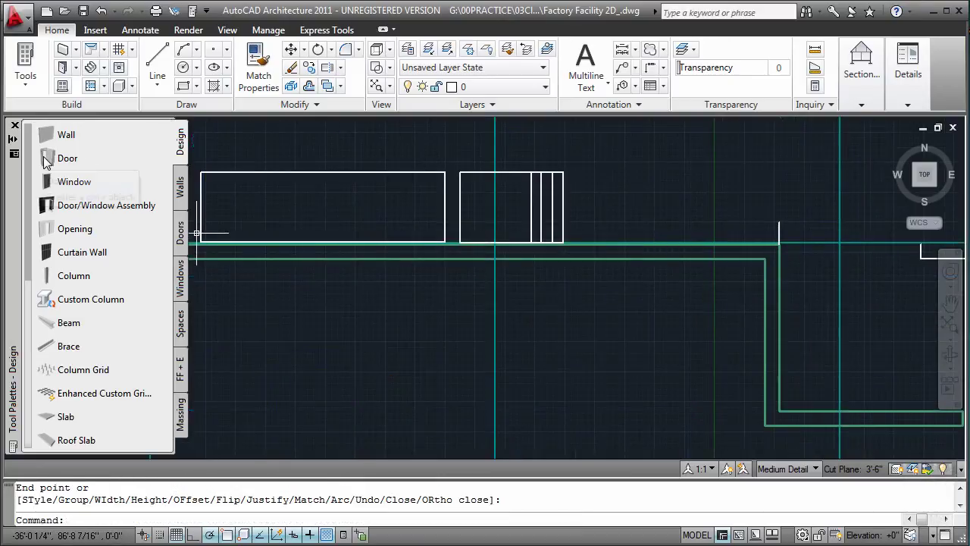
{"action": "left_click", "coordinate": [45, 159]}
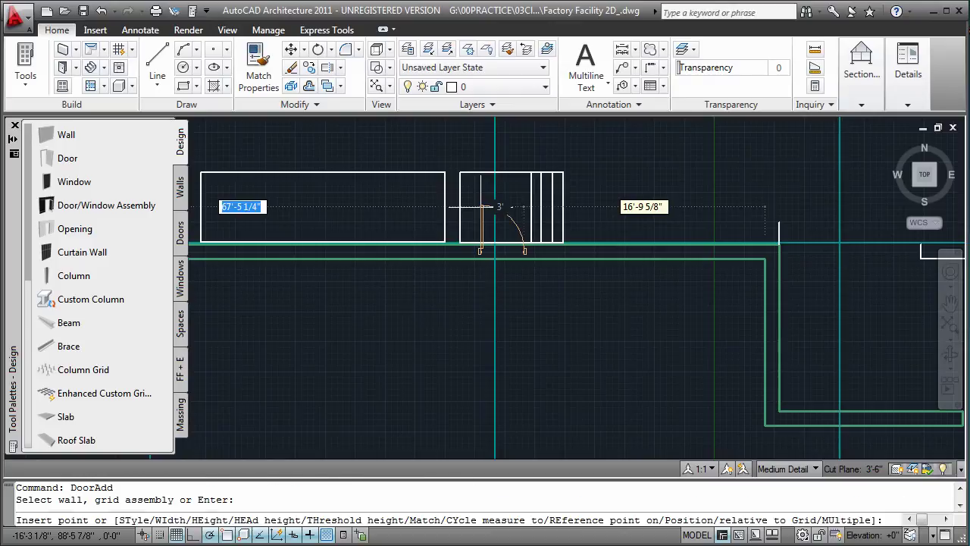
{"action": "left_click", "coordinate": [534, 208]}
{"action": "left_click", "coordinate": [686, 216]}
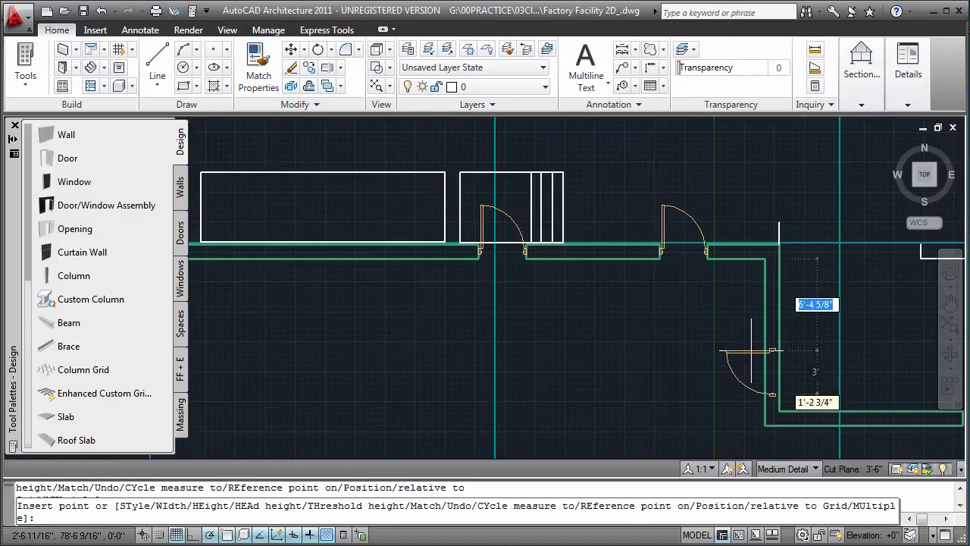
{"action": "left_click", "coordinate": [750, 326]}
{"action": "key", "text": "Return"}
{"action": "left_click", "coordinate": [684, 226]}
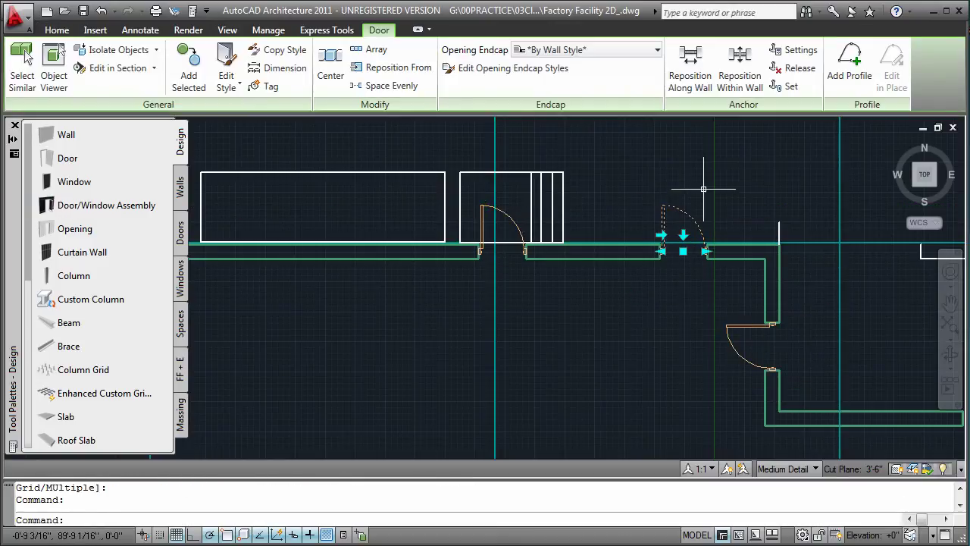
Delete the extra door and put a window in the top wall, stretched by 5'
{"action": "key", "text": "Delete"}
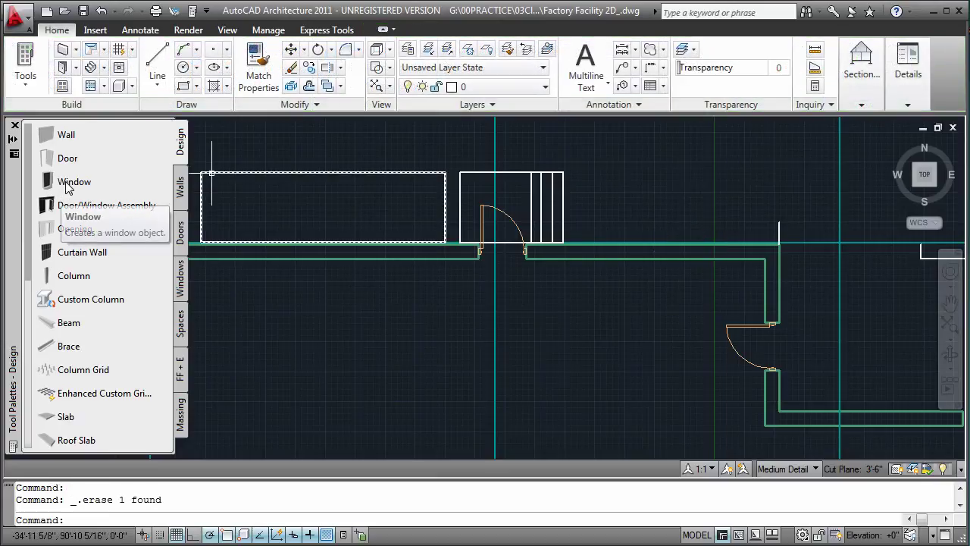
{"action": "left_click", "coordinate": [75, 182]}
{"action": "left_click", "coordinate": [604, 260]}
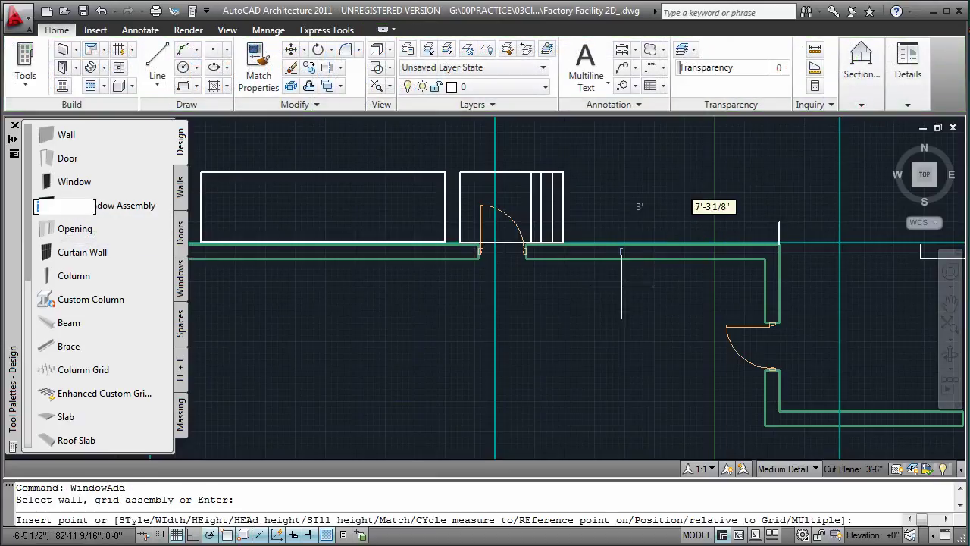
{"action": "left_click", "coordinate": [645, 254]}
{"action": "key", "text": "Return"}
{"action": "left_click", "coordinate": [667, 254]}
{"action": "left_click", "coordinate": [667, 252]}
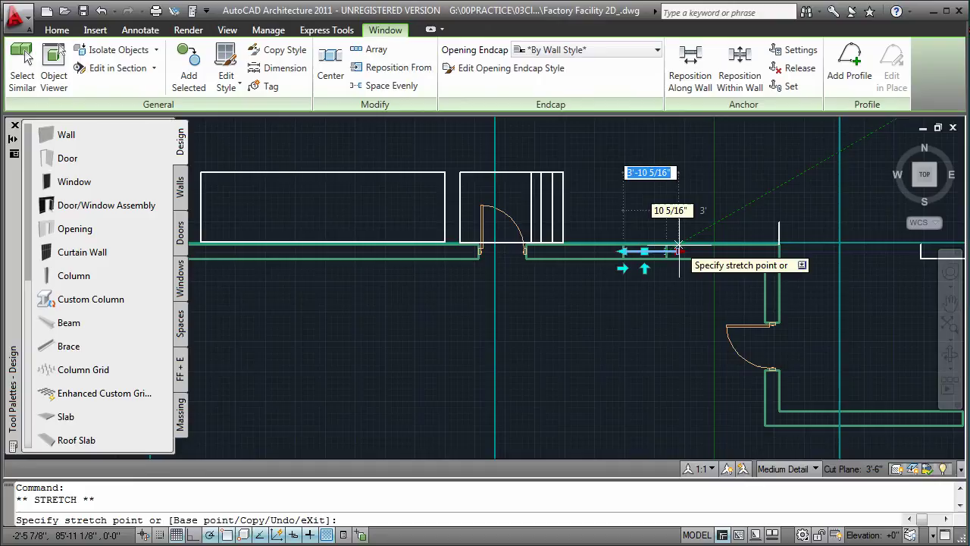
{"action": "type", "text": "5'"}
{"action": "key", "text": "Return"}
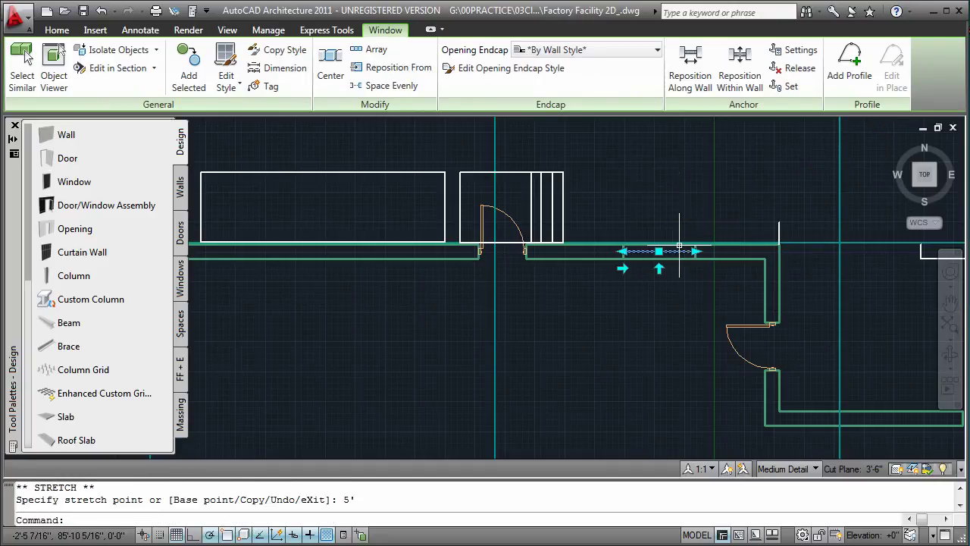
Deselect the resized window to clear its grips
{"action": "key", "text": "Escape"}
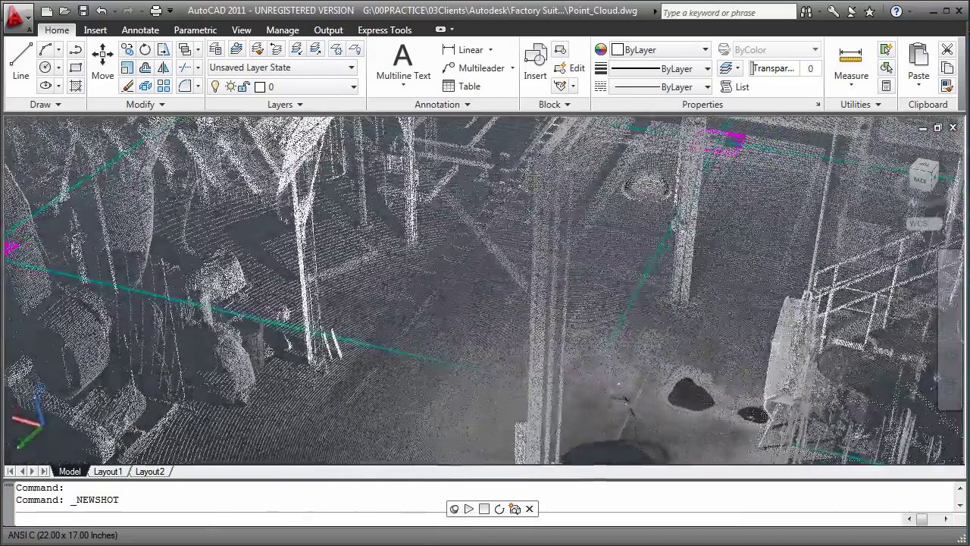
Draw a BOX solid on the scanned floor from two base corners, about 4'-4" tall
{"action": "key", "text": "Escape"}
{"action": "key", "text": "Escape"}
{"action": "type", "text": "box"}
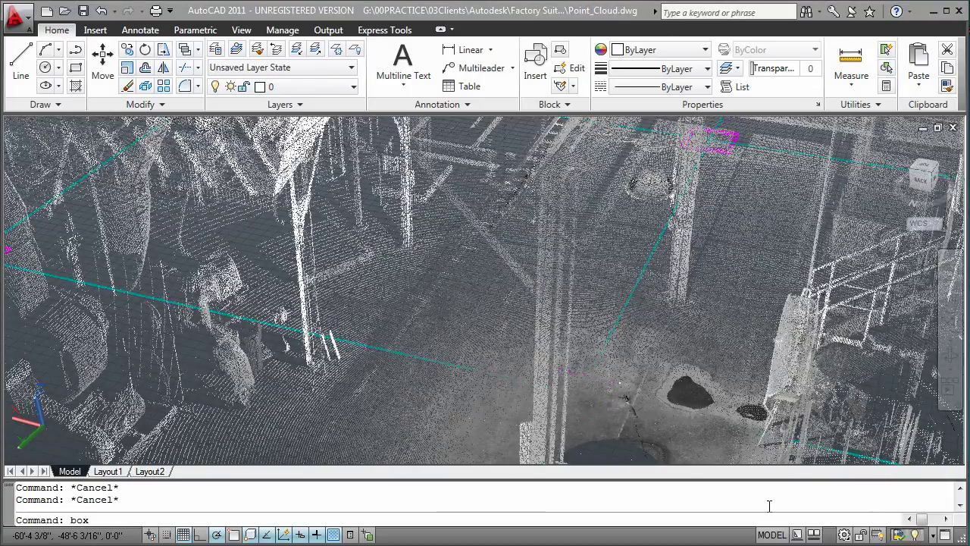
{"action": "key", "text": "Return"}
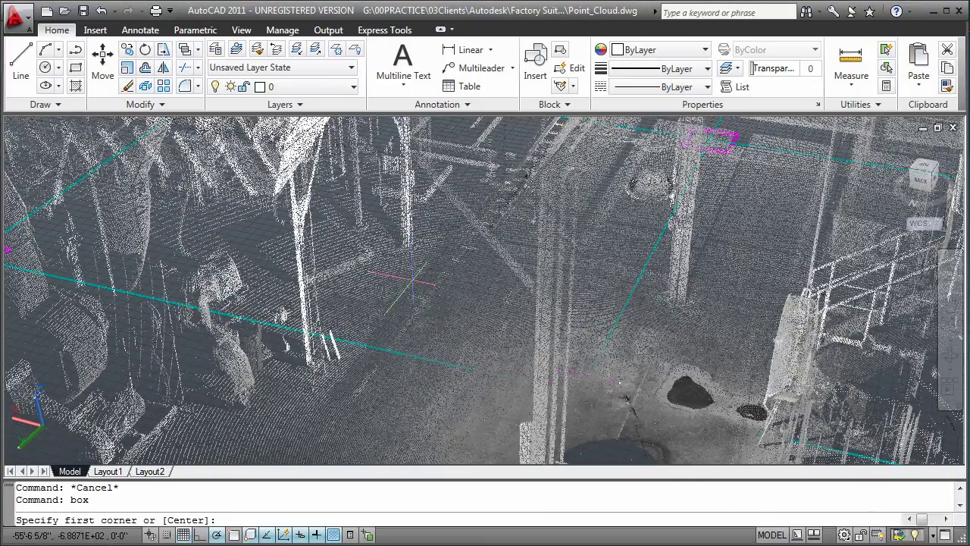
{"action": "left_click", "coordinate": [391, 256]}
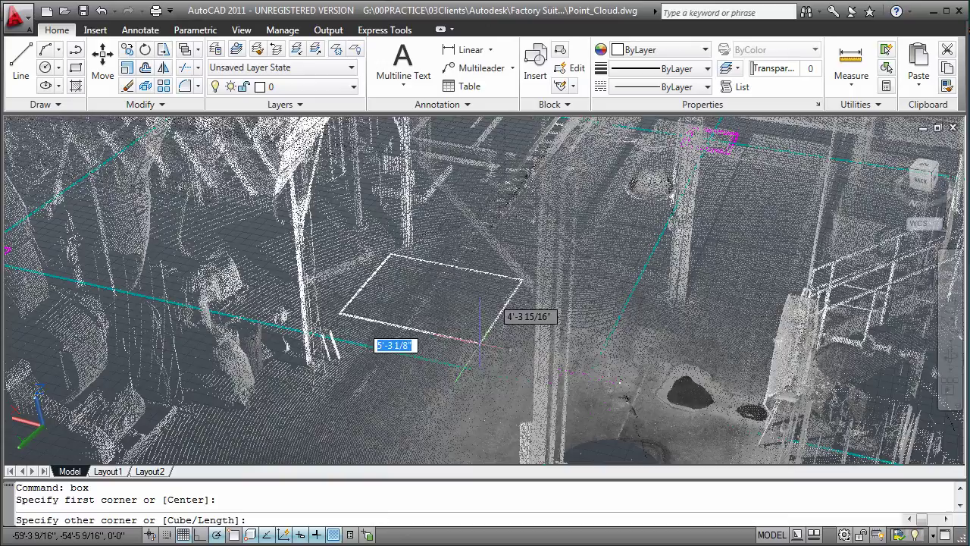
{"action": "left_click", "coordinate": [559, 368]}
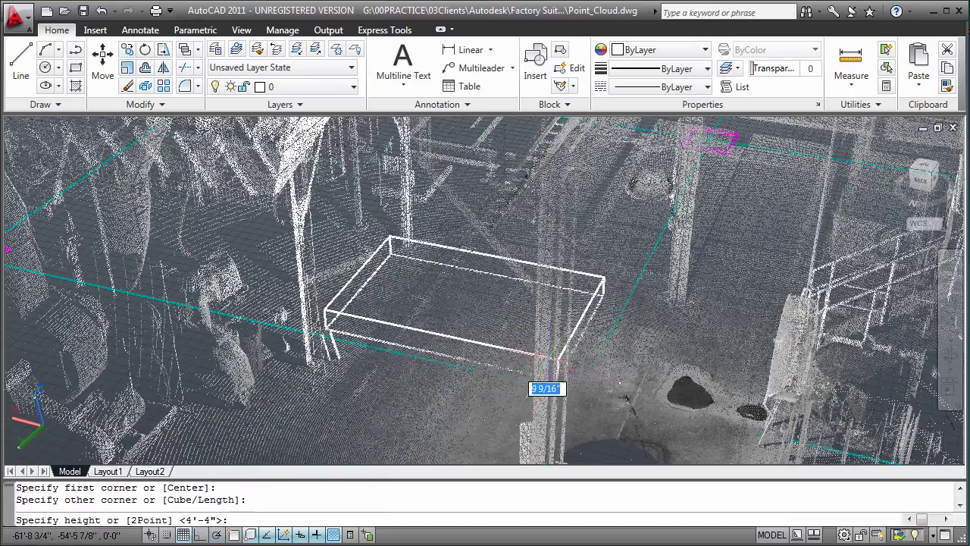
{"action": "left_click", "coordinate": [541, 327]}
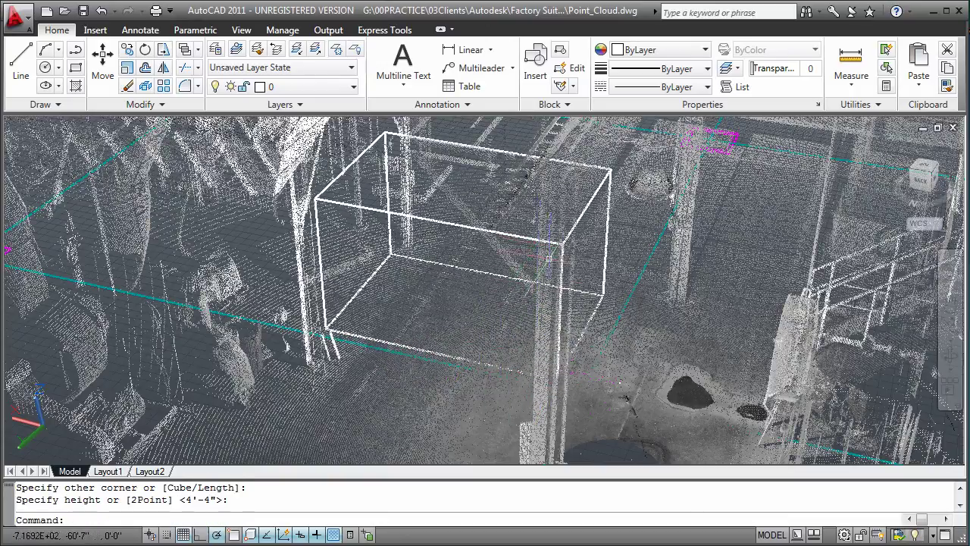